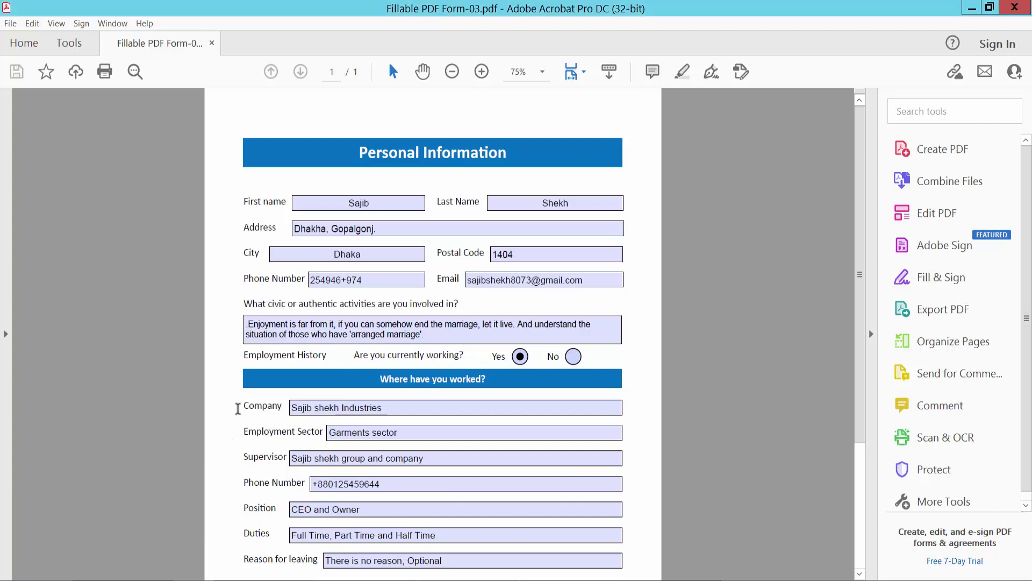
scroll(238, 408, down, 1)
scroll(238, 409, up, 1)
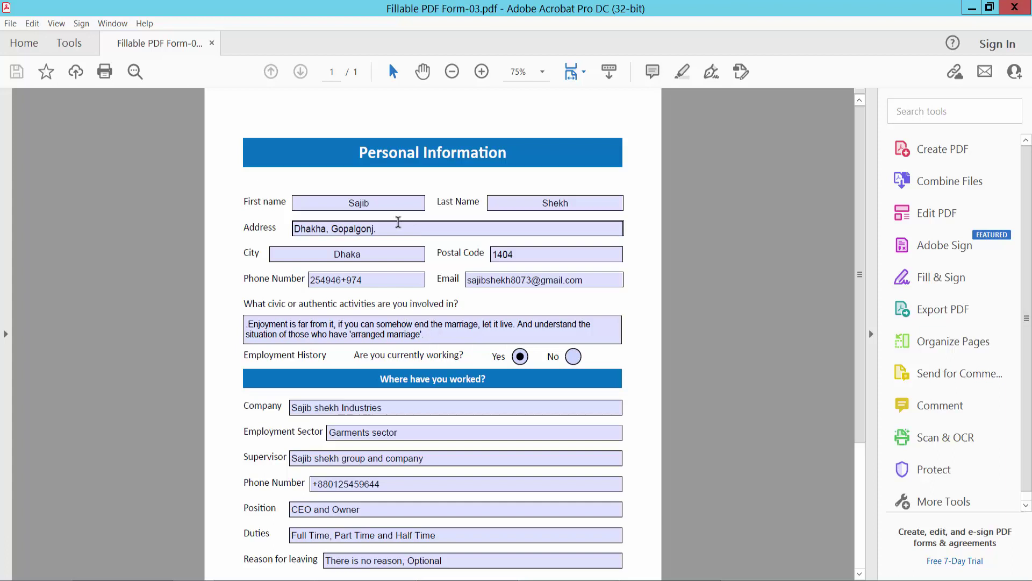
- Replace the old Address text with 'add new text', then move focus to City
click(396, 228)
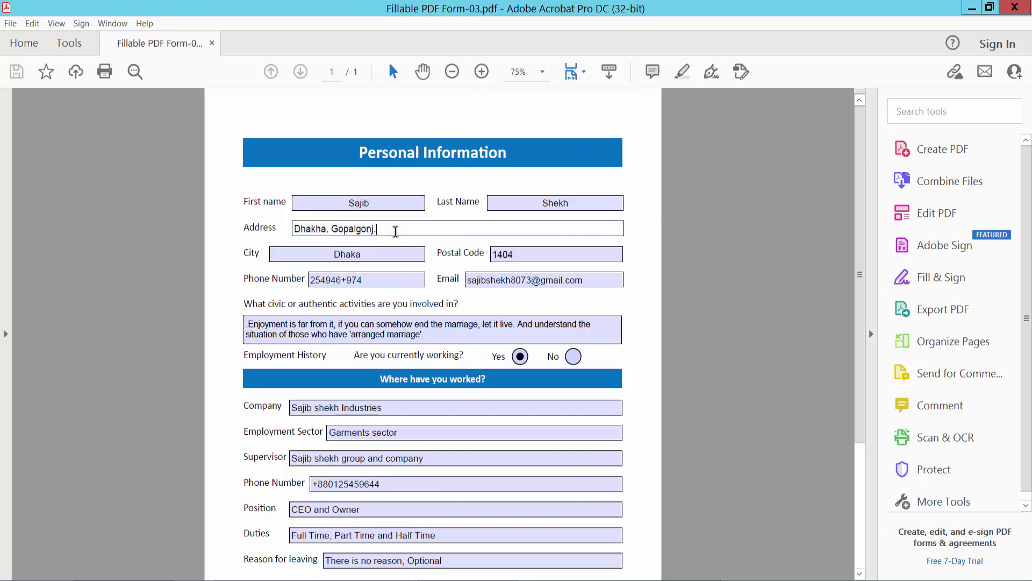
drag(397, 228, 275, 226)
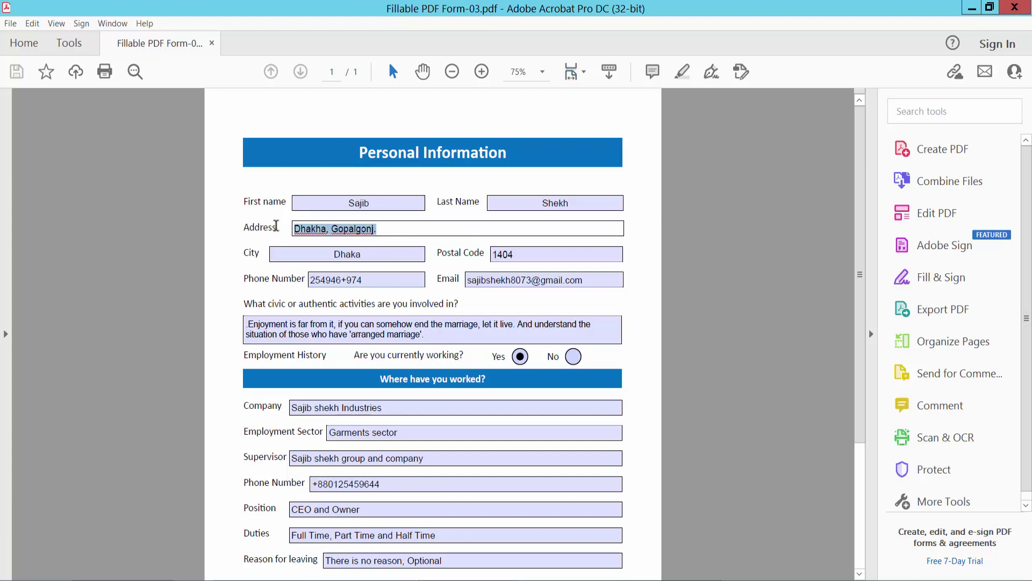
key(BackSpace)
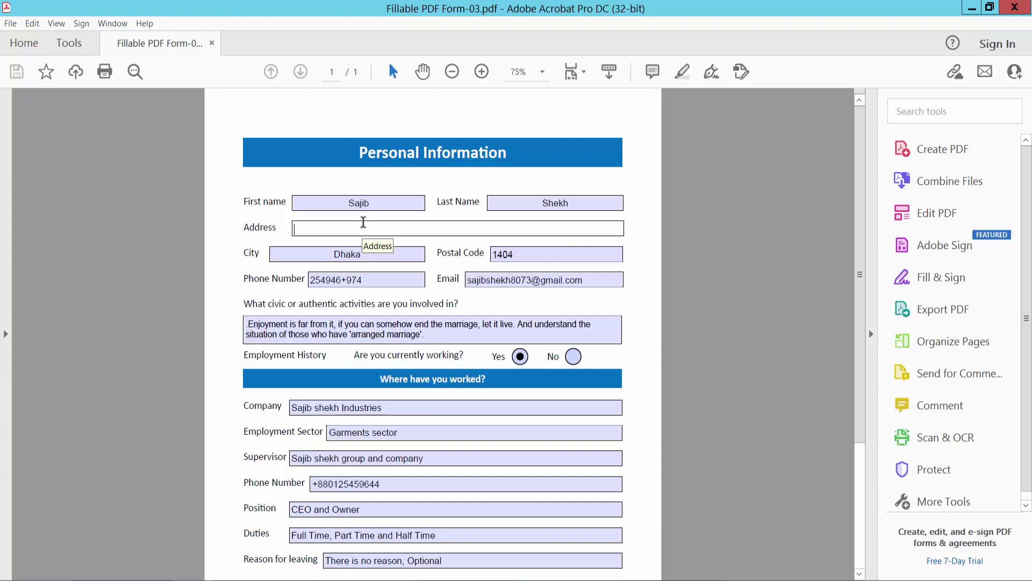
text(add new text)
click(532, 255)
scroll(500, 261, down, 1)
scroll(499, 261, up, 1)
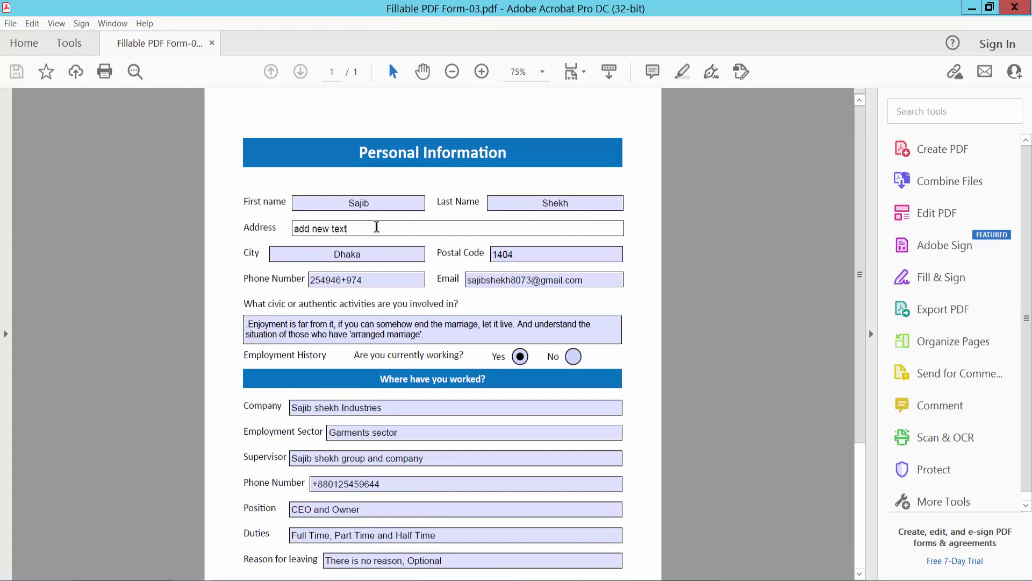
click(352, 255)
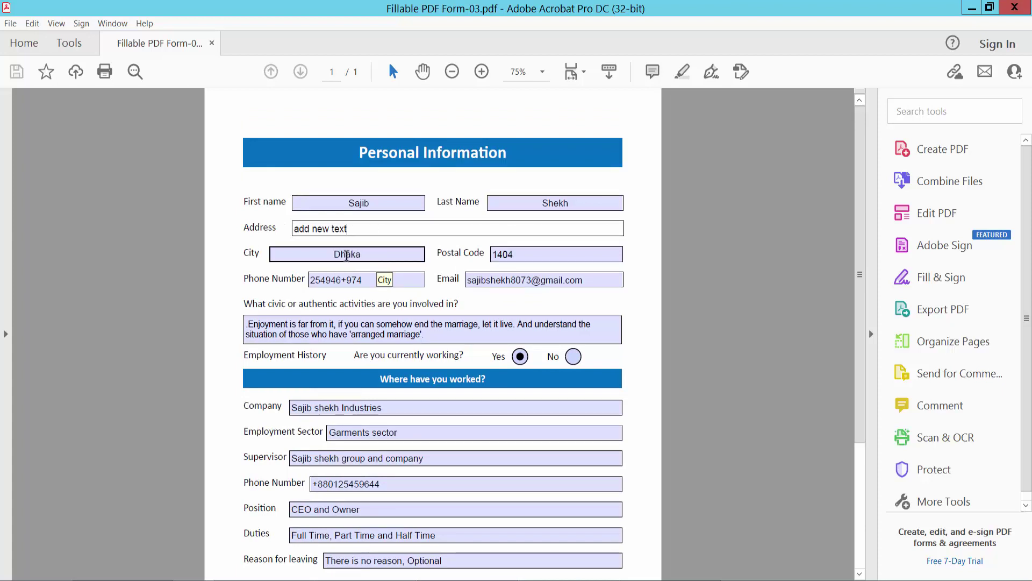
- Clear focus from the City field and bring up the Tools overview
click(208, 179)
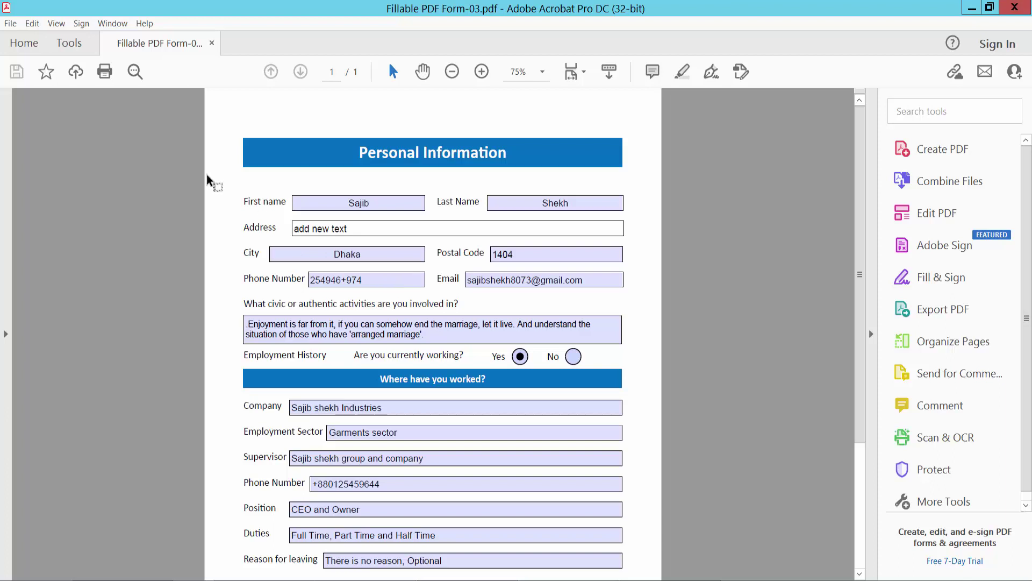
click(70, 49)
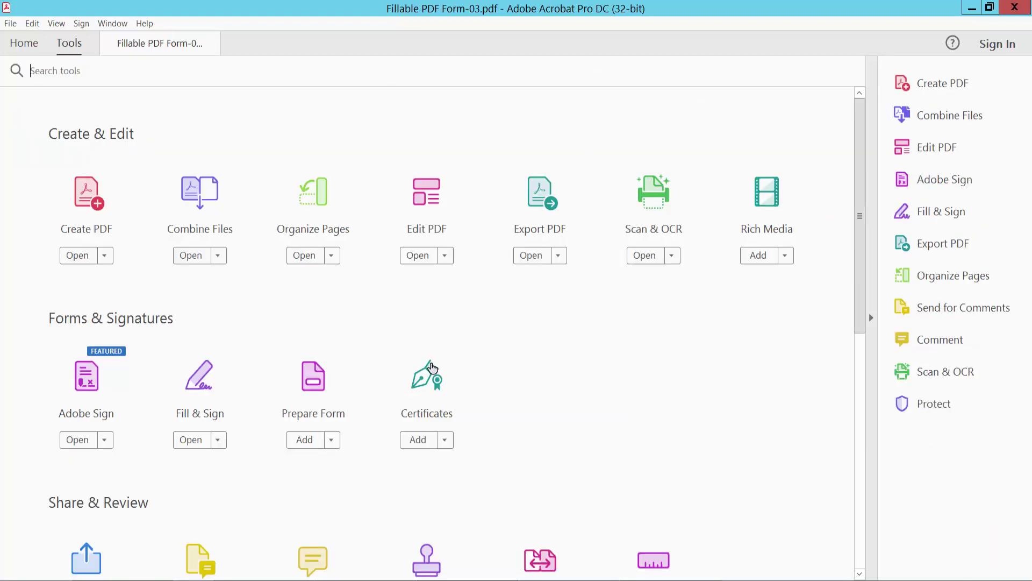
scroll(472, 327, down, 2)
scroll(481, 294, down, 2)
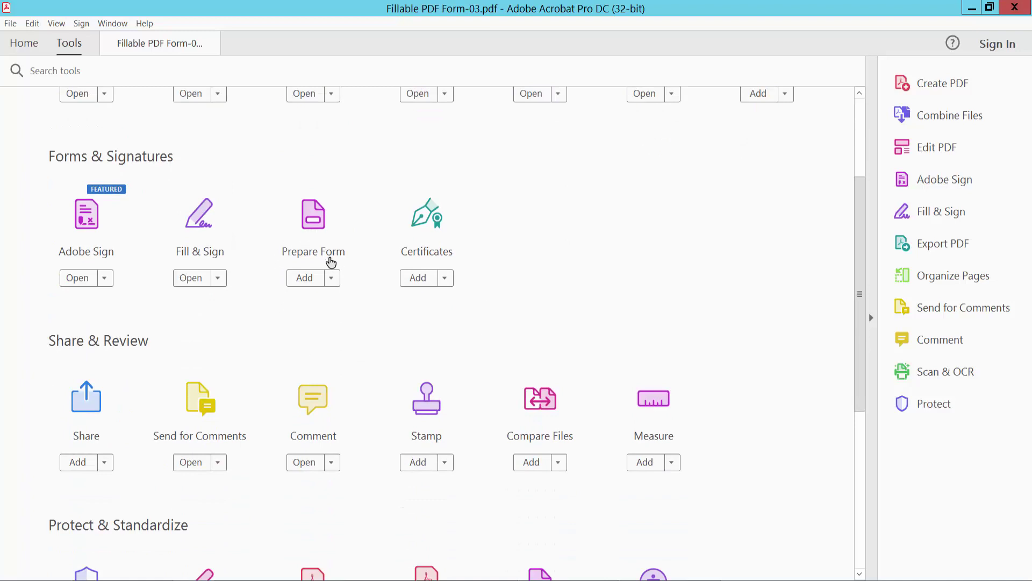
- Enter Prepare Form and bring up the Employment History field's shortcut menu
click(315, 225)
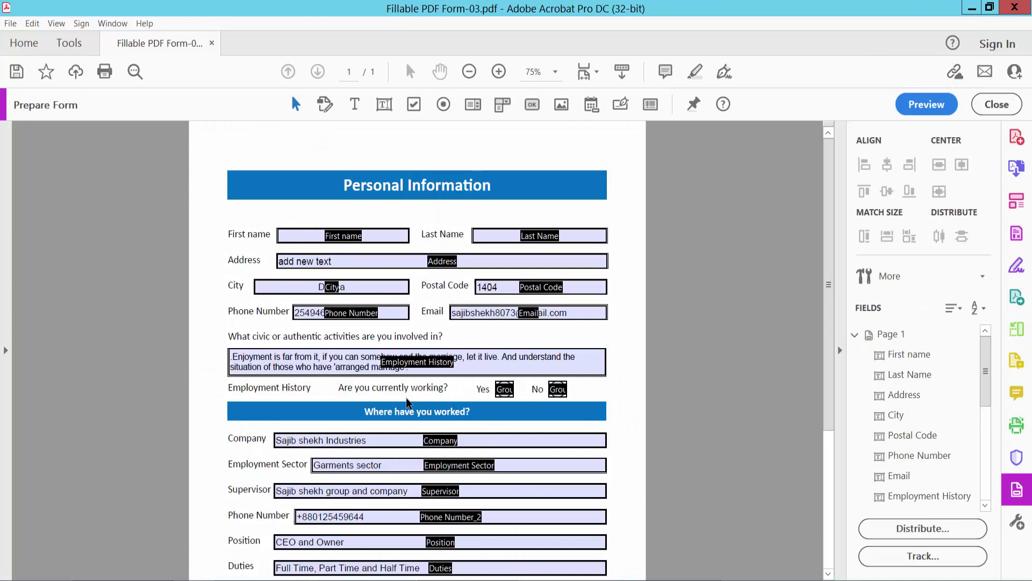
click(355, 367)
right_click(357, 368)
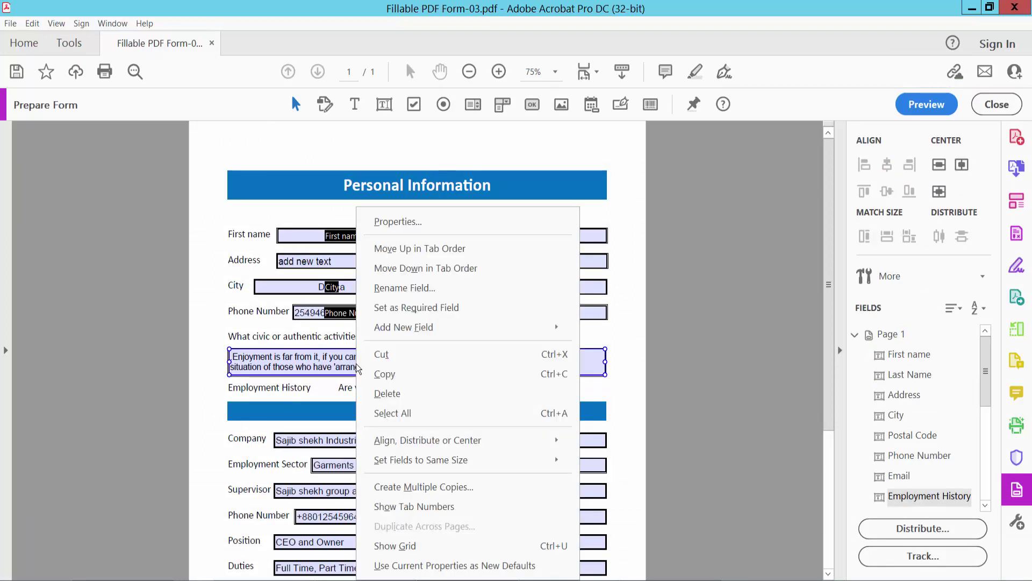
click(394, 224)
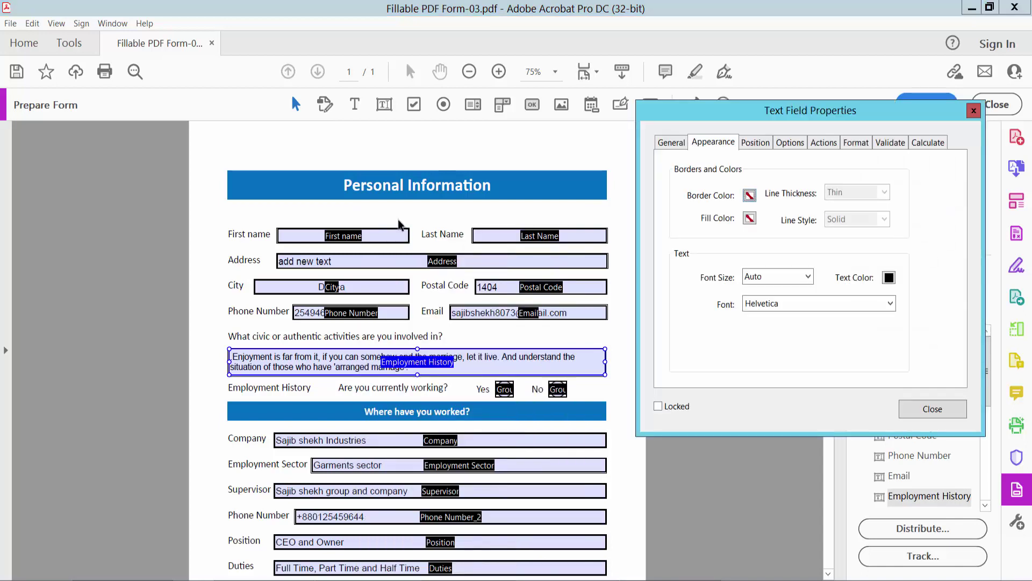
click(671, 145)
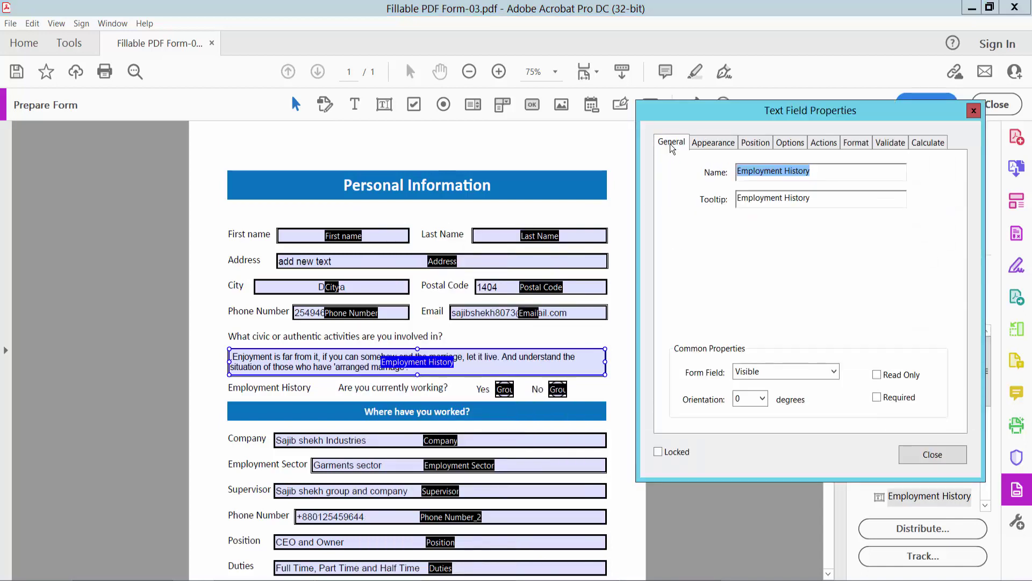
click(823, 170)
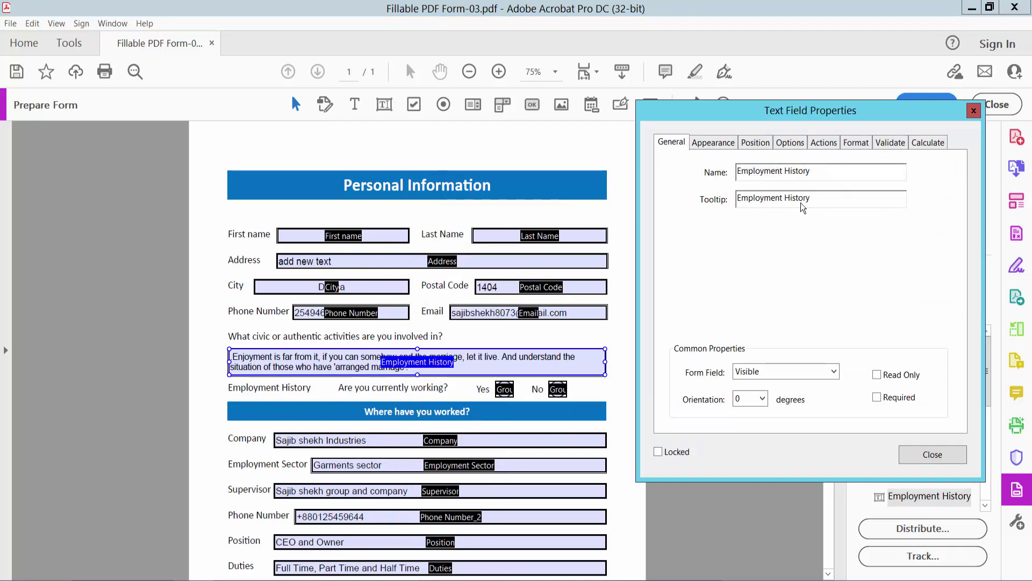
click(833, 372)
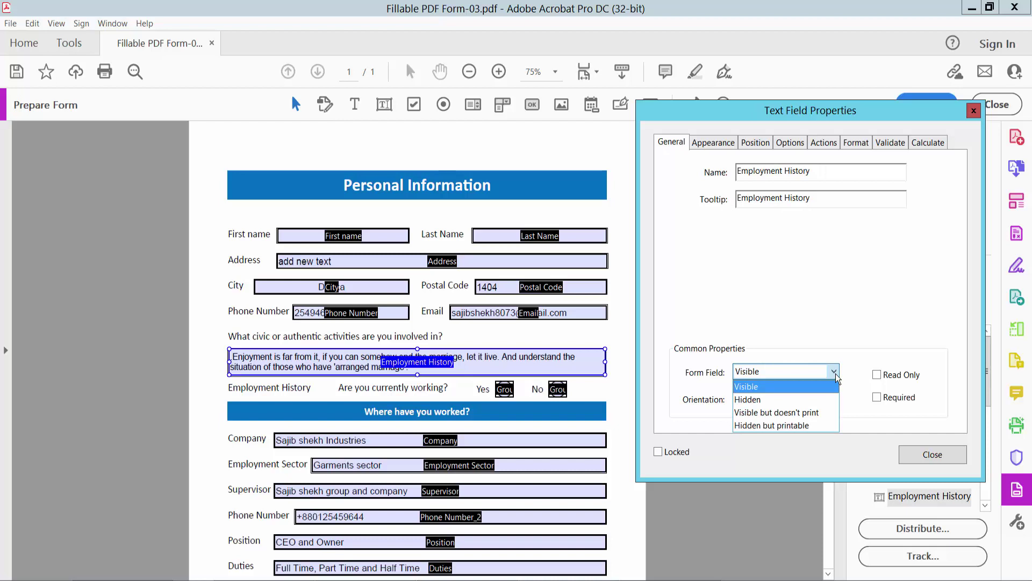
click(834, 371)
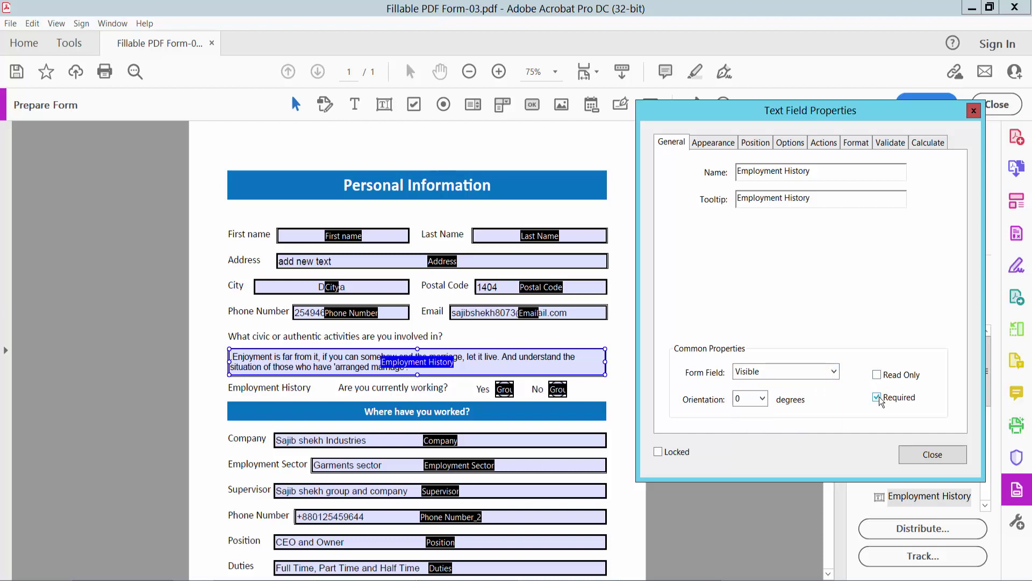
click(710, 145)
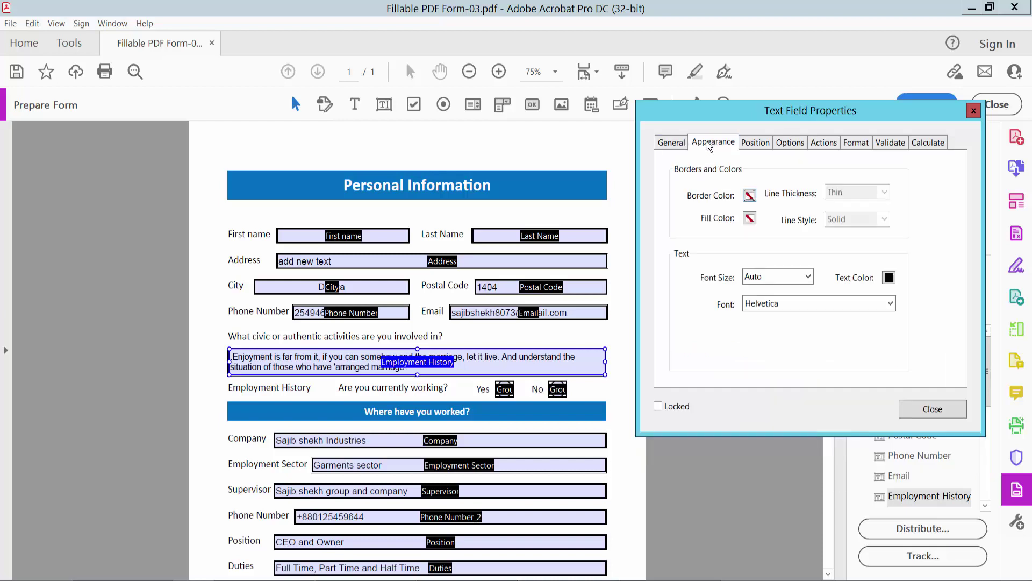
- Give the Employment History field a blue, thin border
click(749, 196)
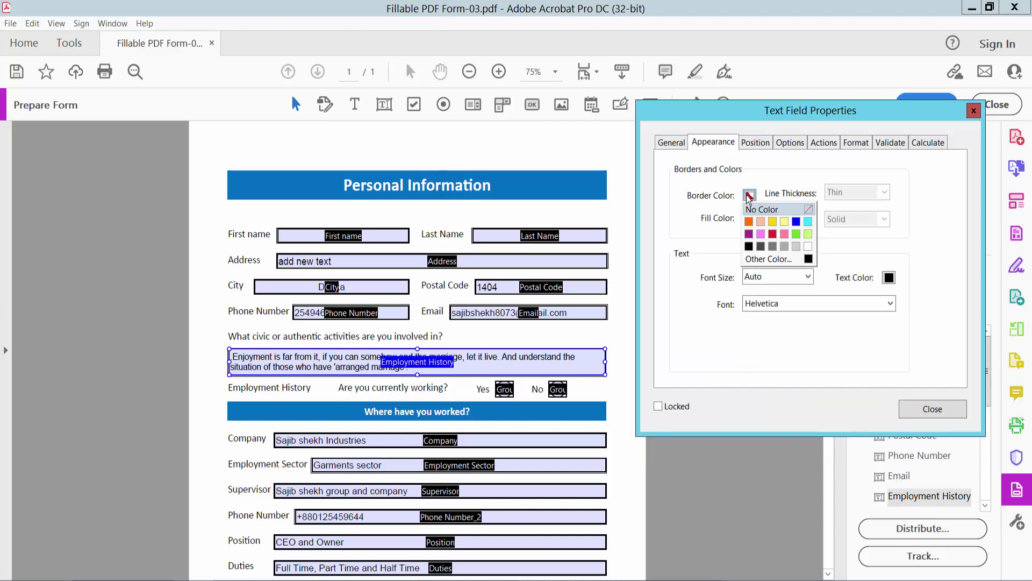
click(796, 226)
click(884, 193)
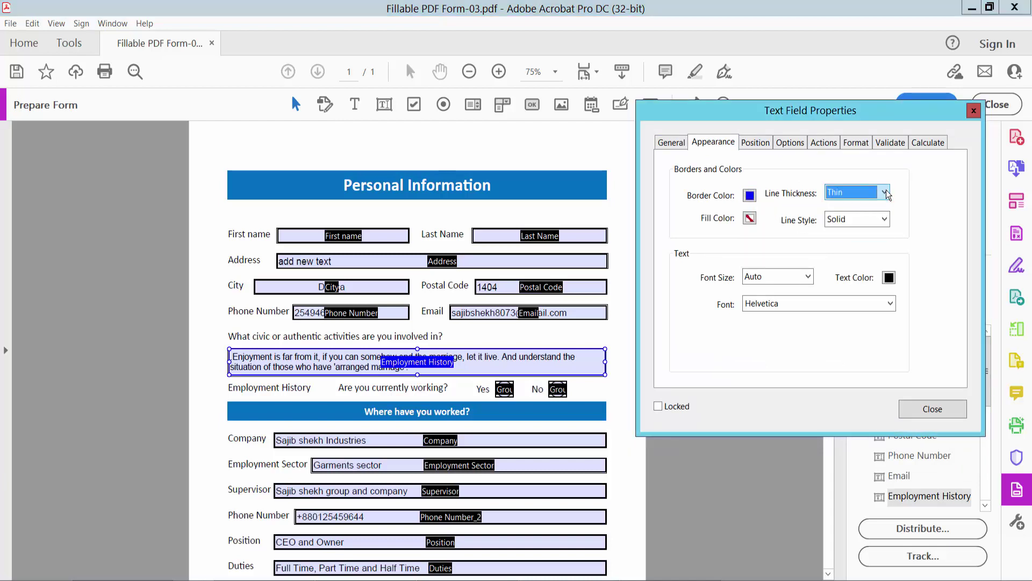
click(885, 193)
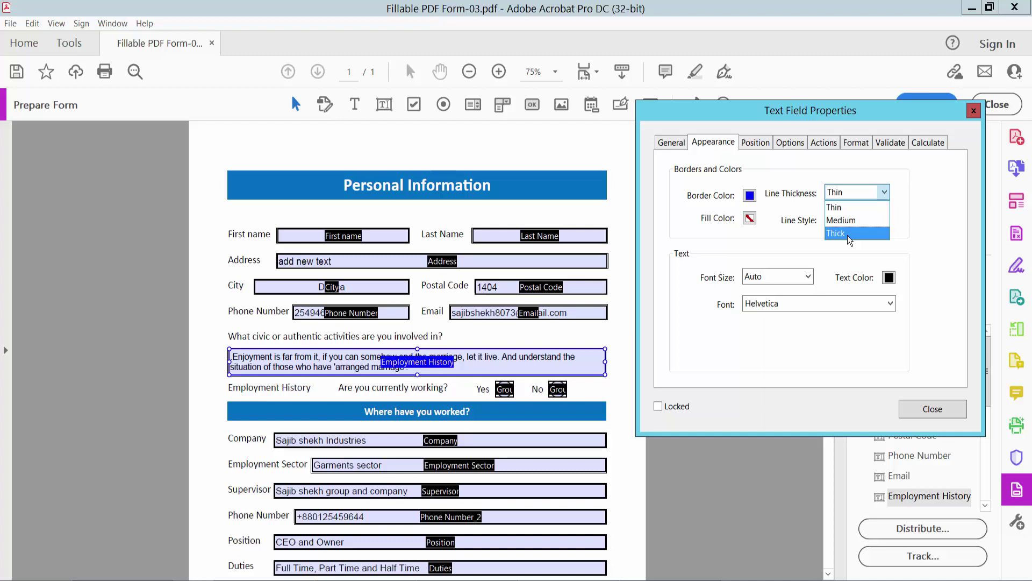
click(842, 209)
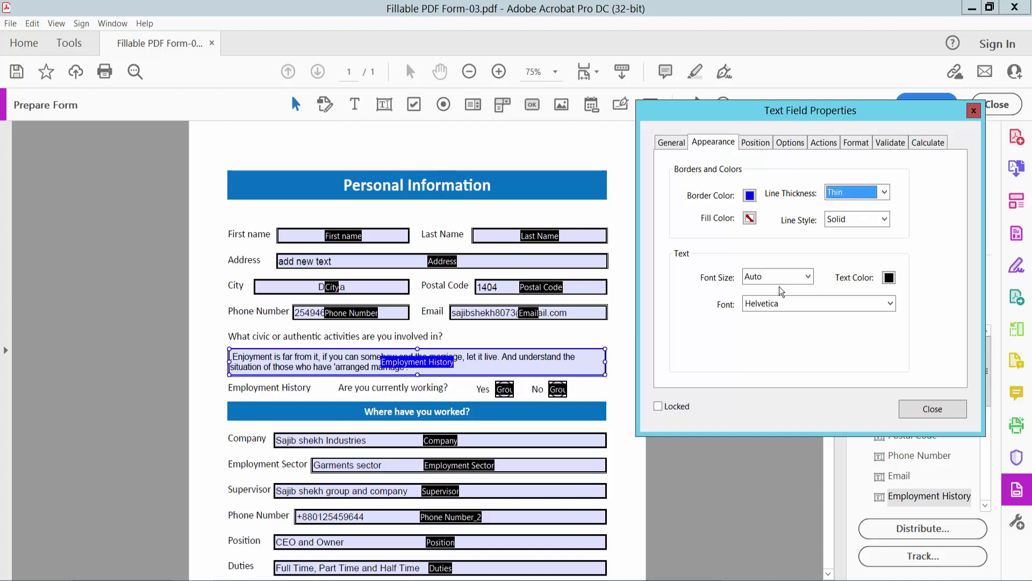
- Make the Employment History field text red in Times Bold
click(889, 277)
click(912, 303)
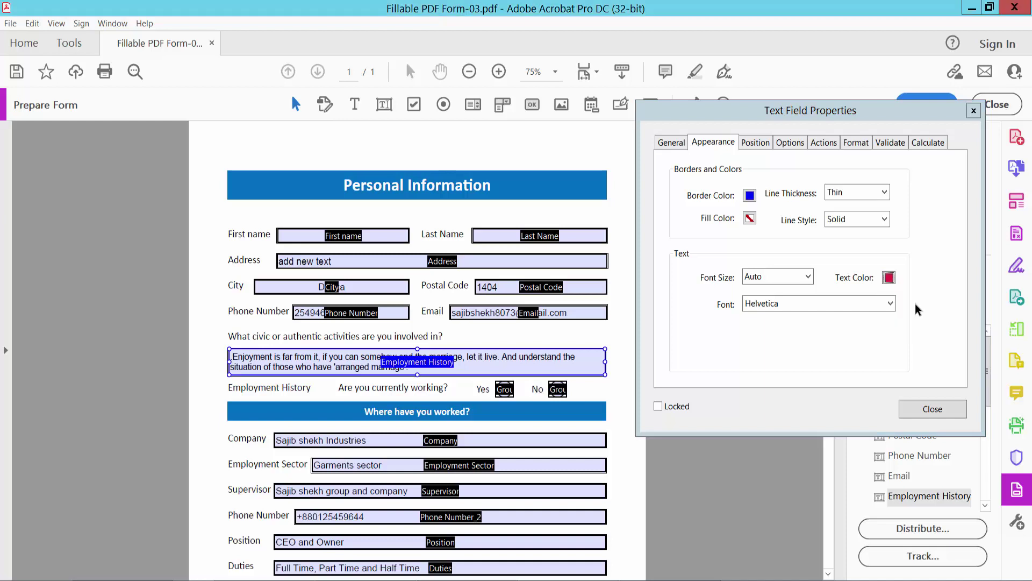
click(891, 303)
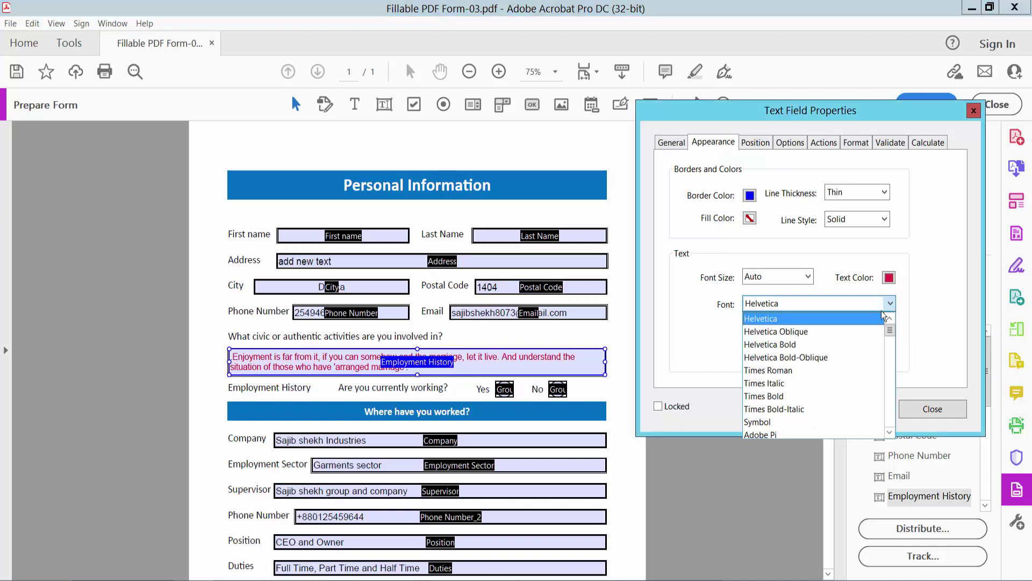
click(775, 396)
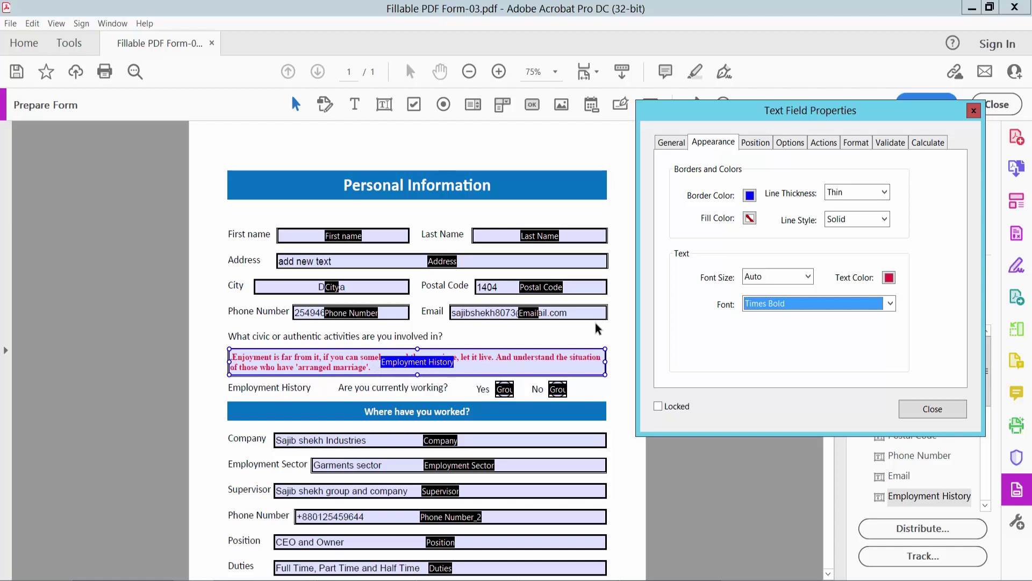
click(763, 145)
- Set the Employment History field's text alignment to Center
click(795, 144)
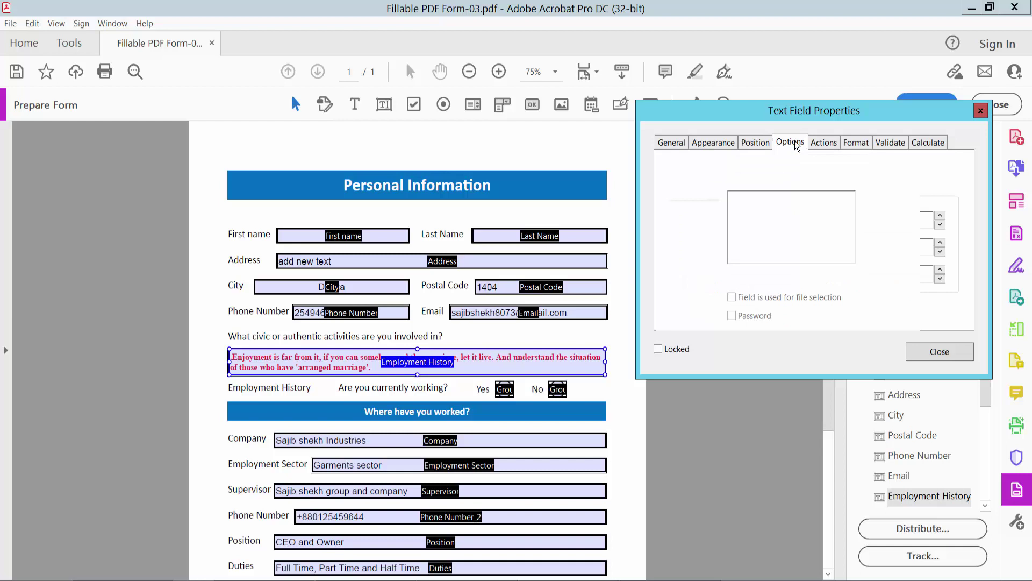
click(762, 172)
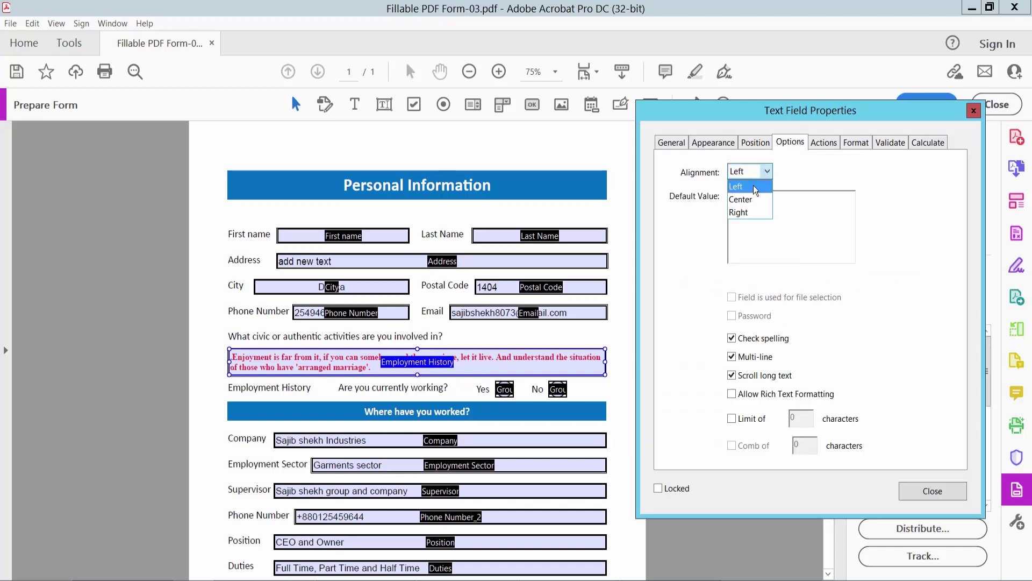
click(745, 200)
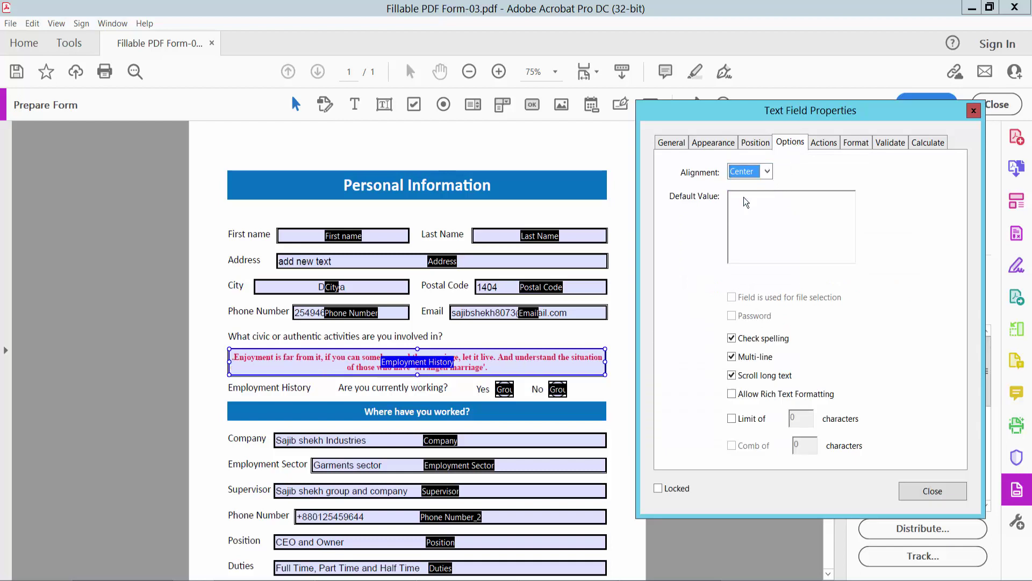
click(761, 173)
click(745, 213)
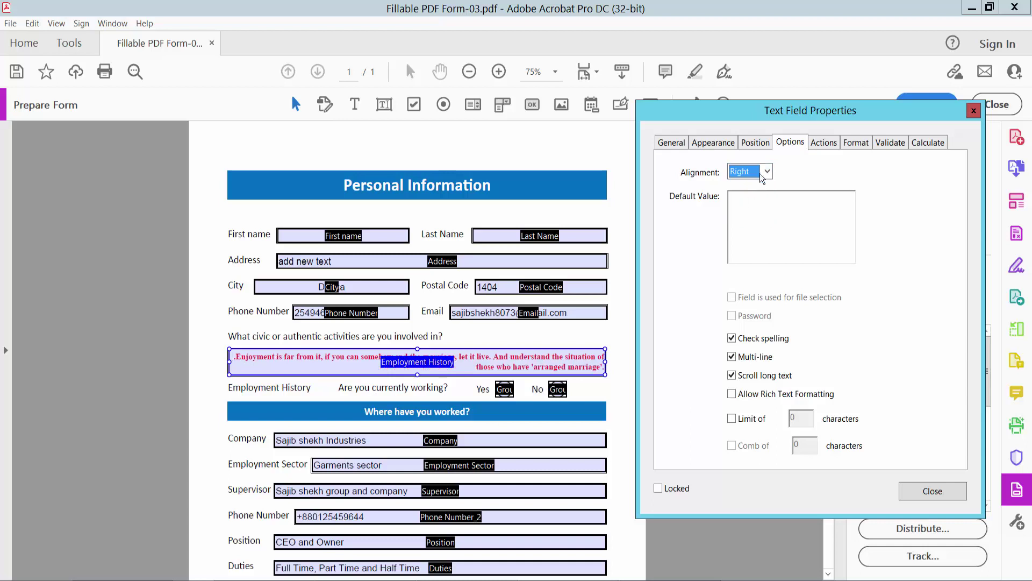
click(762, 172)
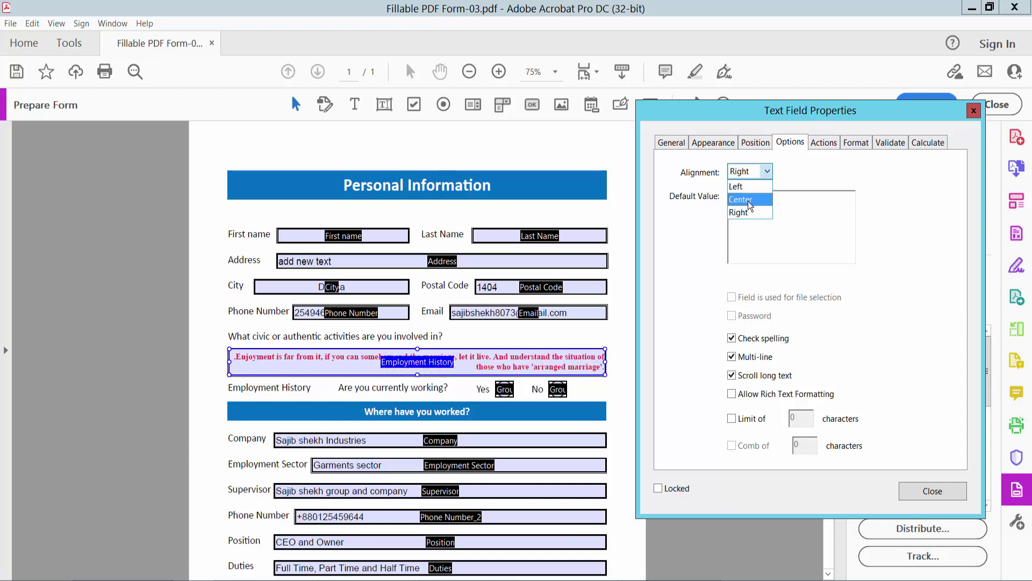
click(750, 200)
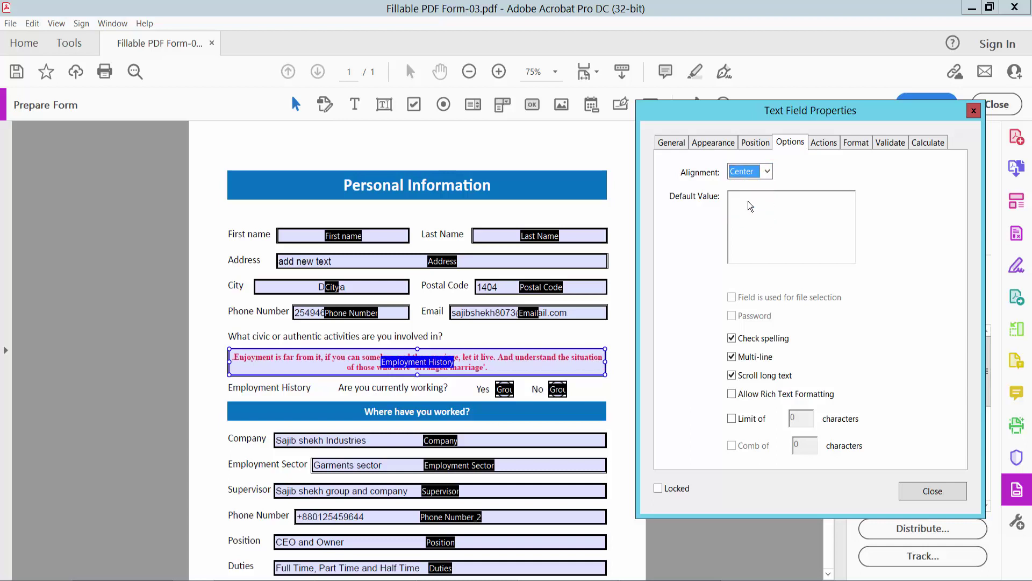
- Keep Multi-line enabled and leave the character limit unchecked
click(732, 357)
click(732, 357)
click(731, 418)
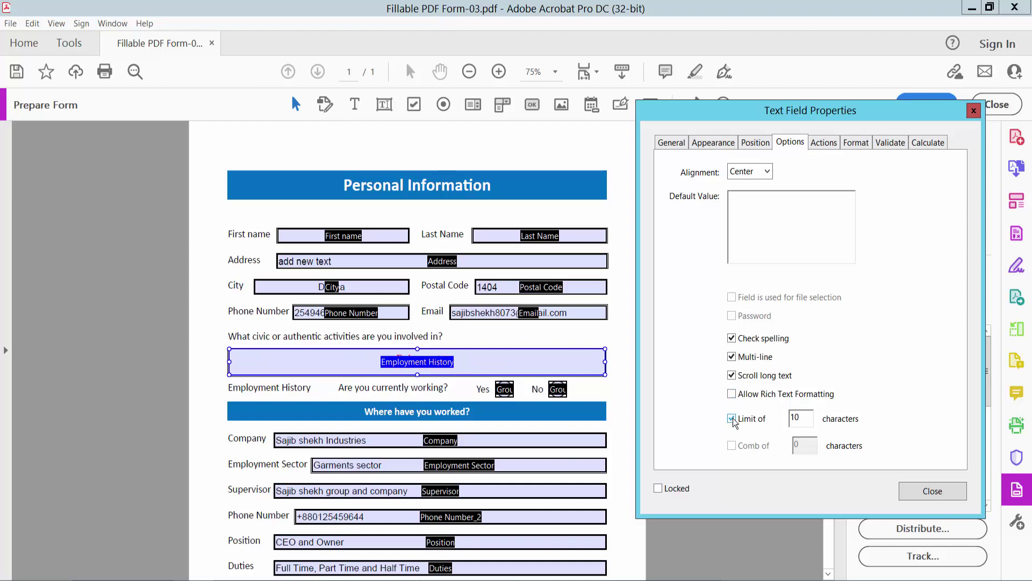
click(732, 419)
- Set the Employment History field's Left position to 0.625 in and close properties
click(755, 142)
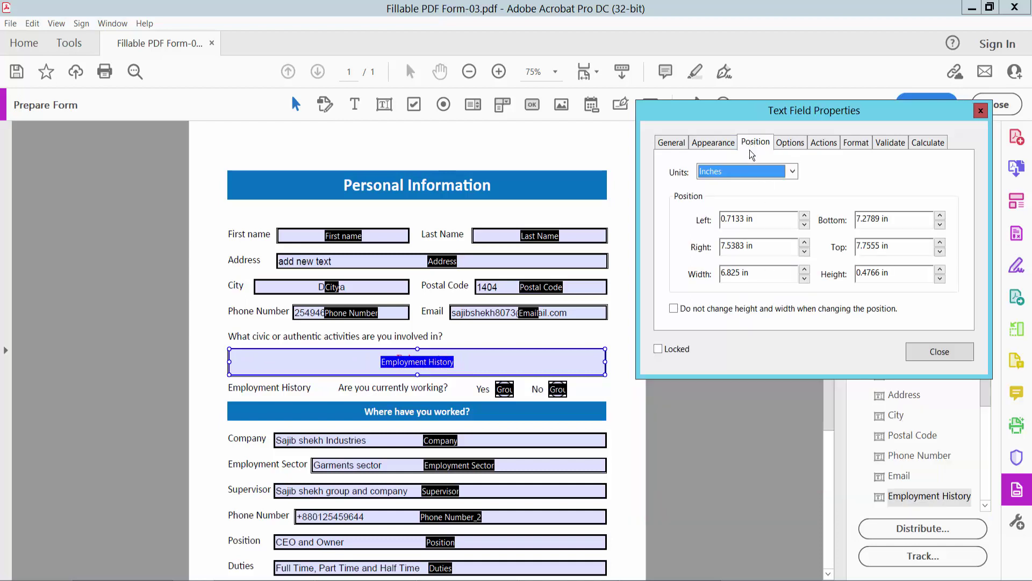
click(793, 171)
click(804, 216)
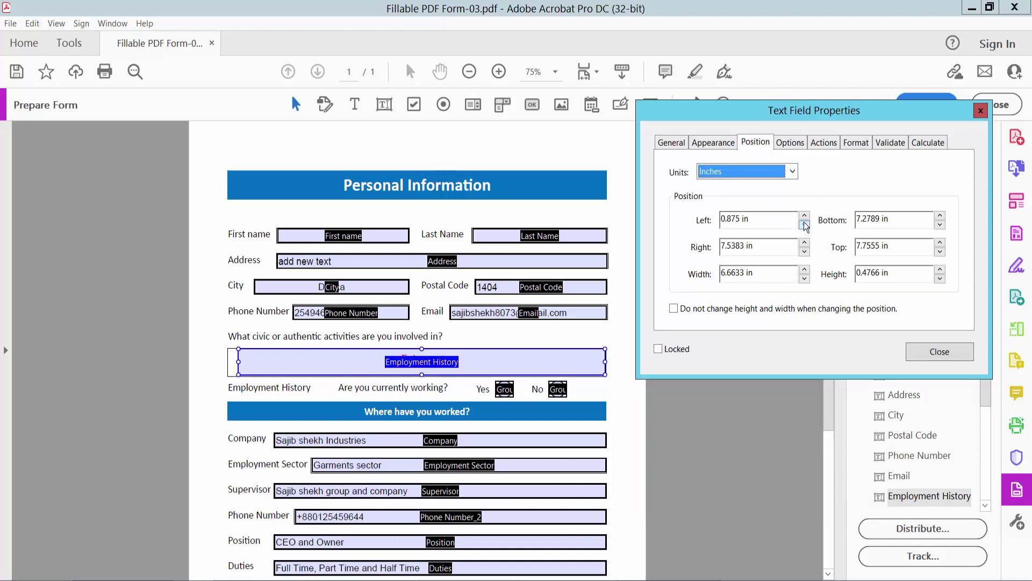
click(804, 225)
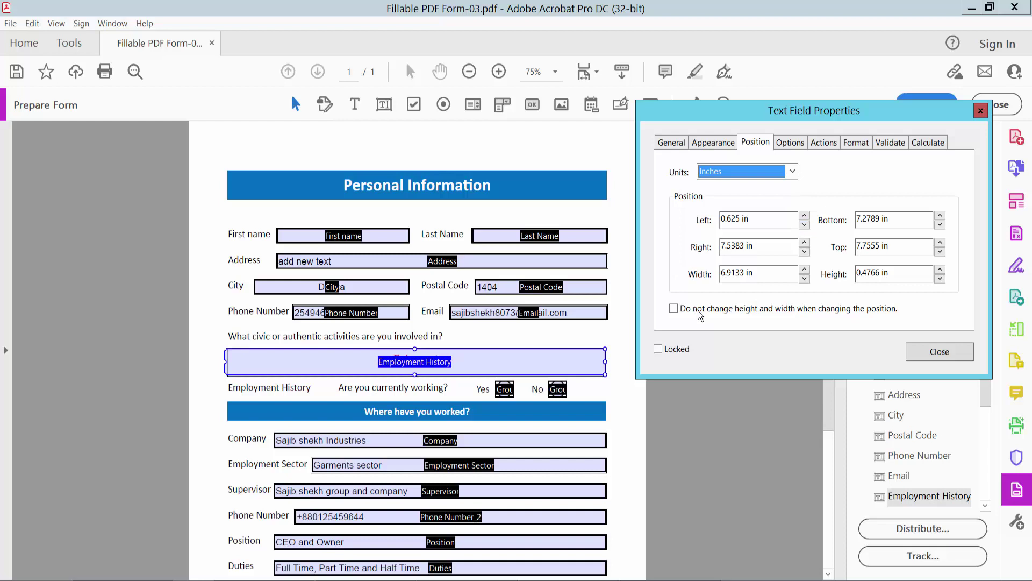
click(939, 353)
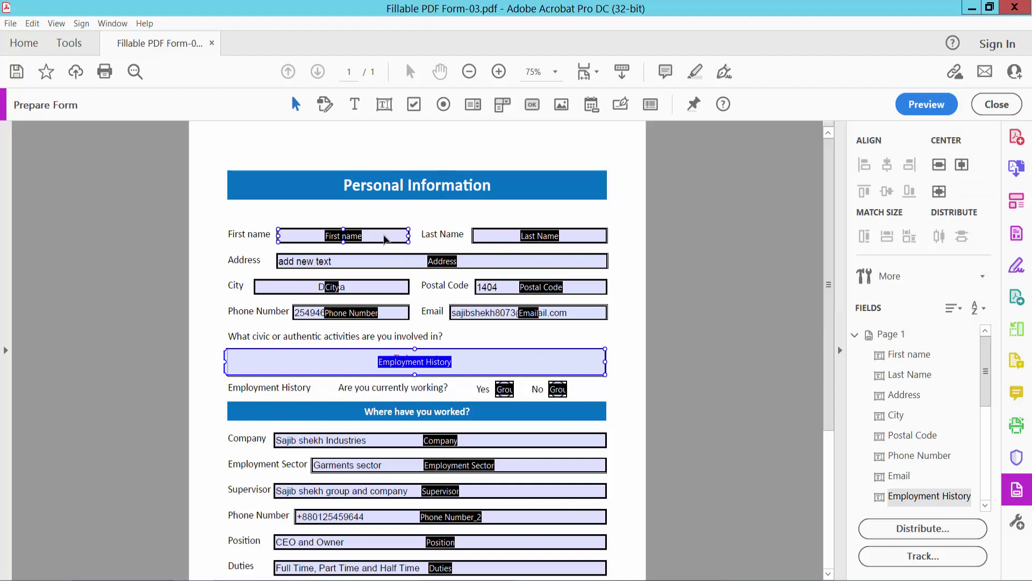
- Select both name fields and apply Set Fields to Same Size > Both
click(384, 237)
shift+click(499, 236)
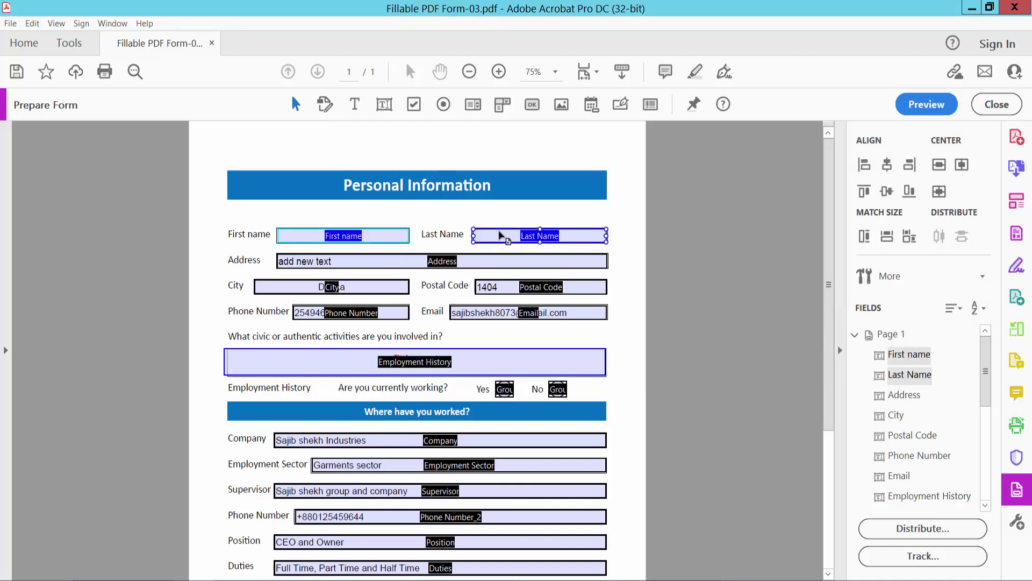
right_click(500, 236)
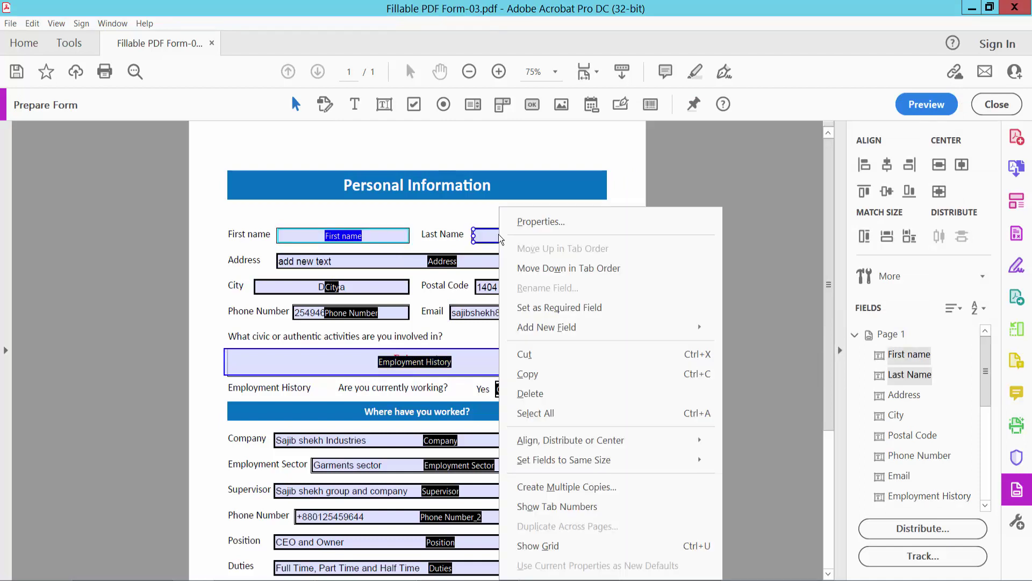
mouse_move(564, 460)
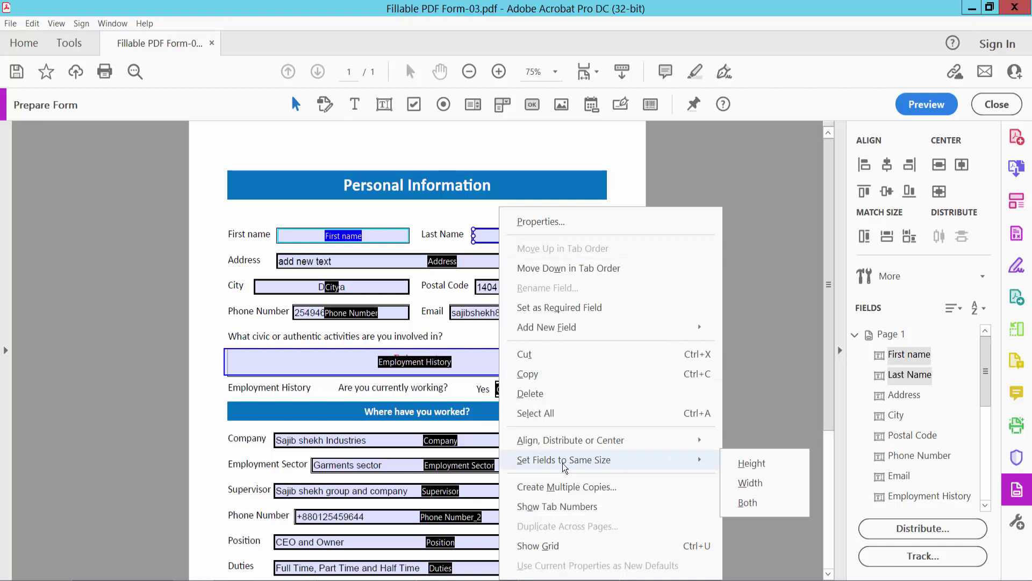
click(747, 503)
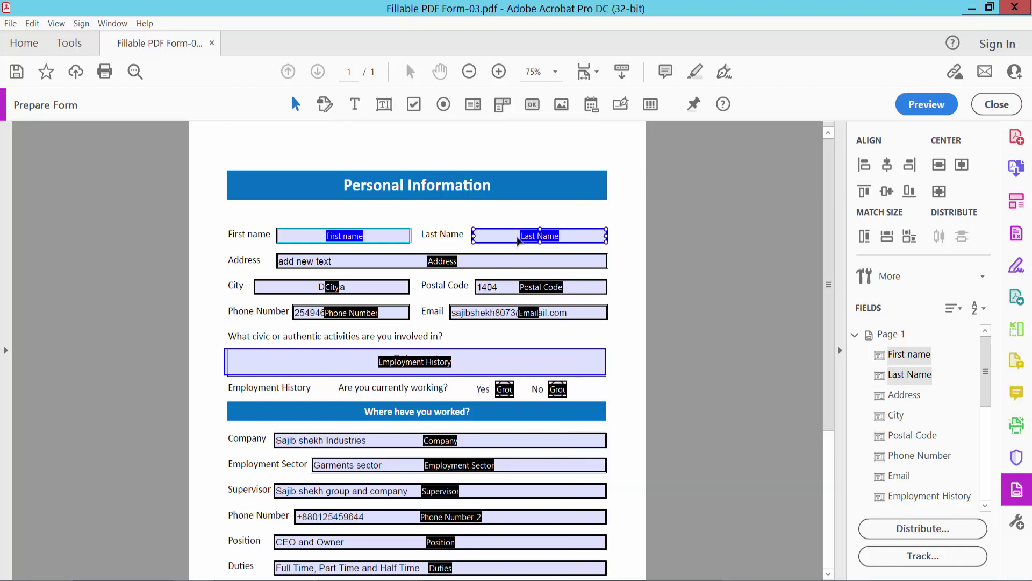
- Center the selected First name and Last Name fields horizontally
right_click(518, 240)
mouse_move(590, 440)
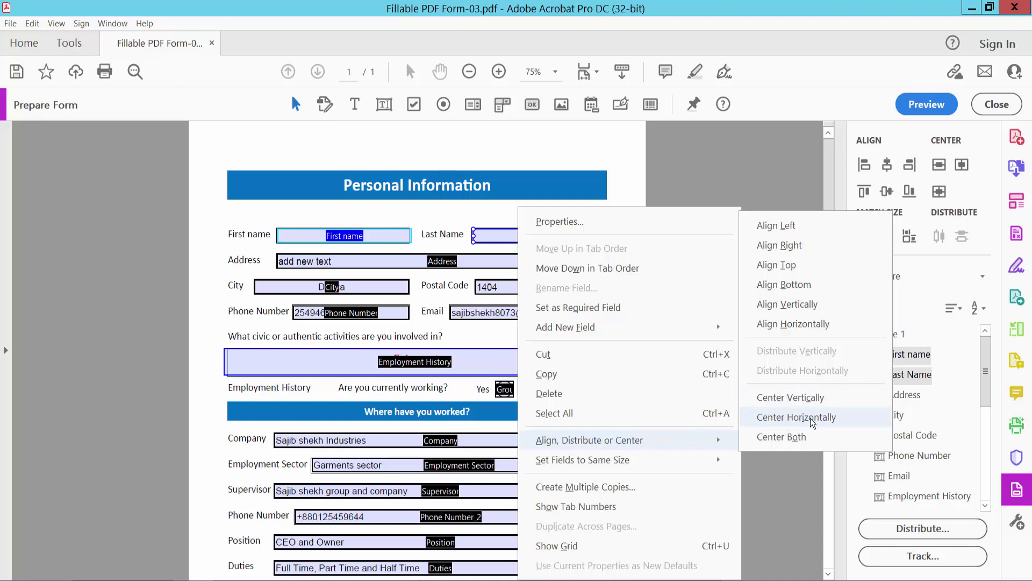
click(816, 418)
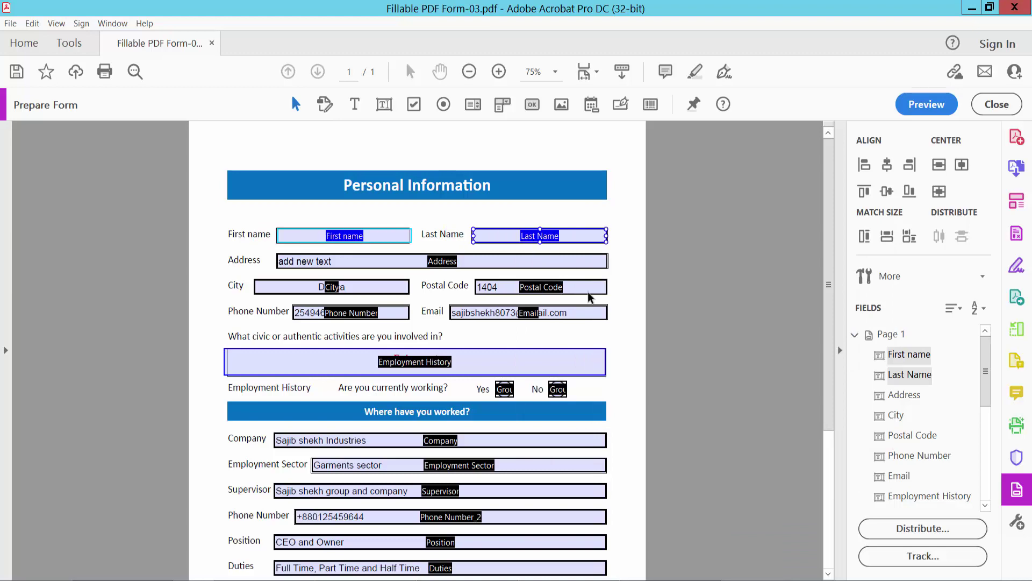
scroll(611, 343, down, 1)
scroll(609, 325, up, 1)
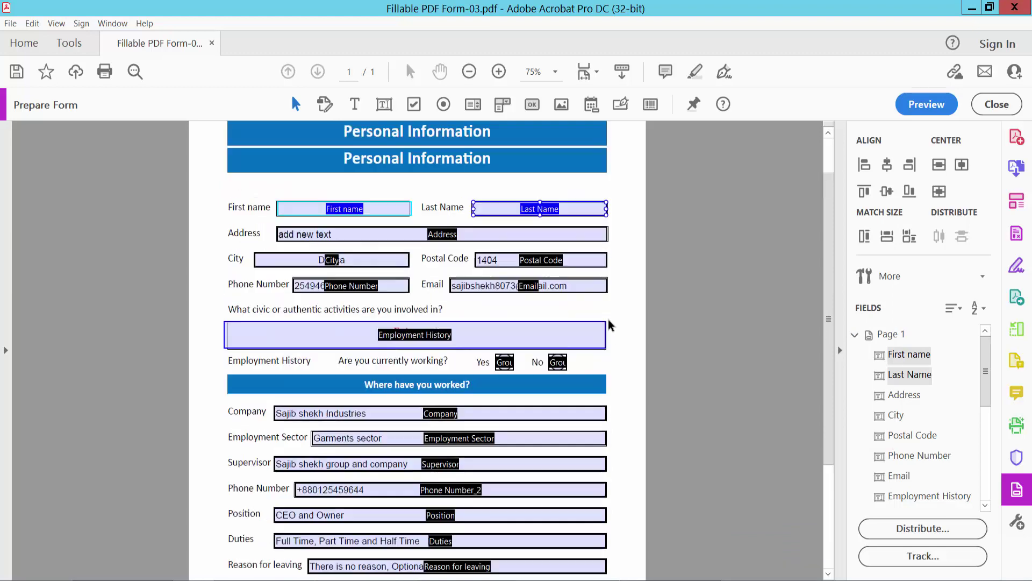
- Exit Prepare Form and save the form with File > Save
click(982, 110)
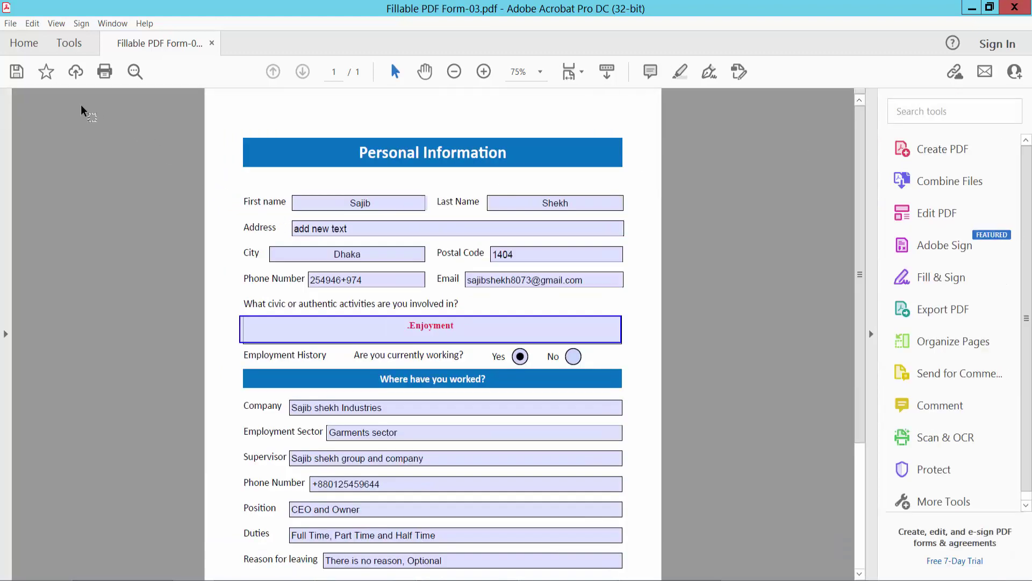
click(11, 24)
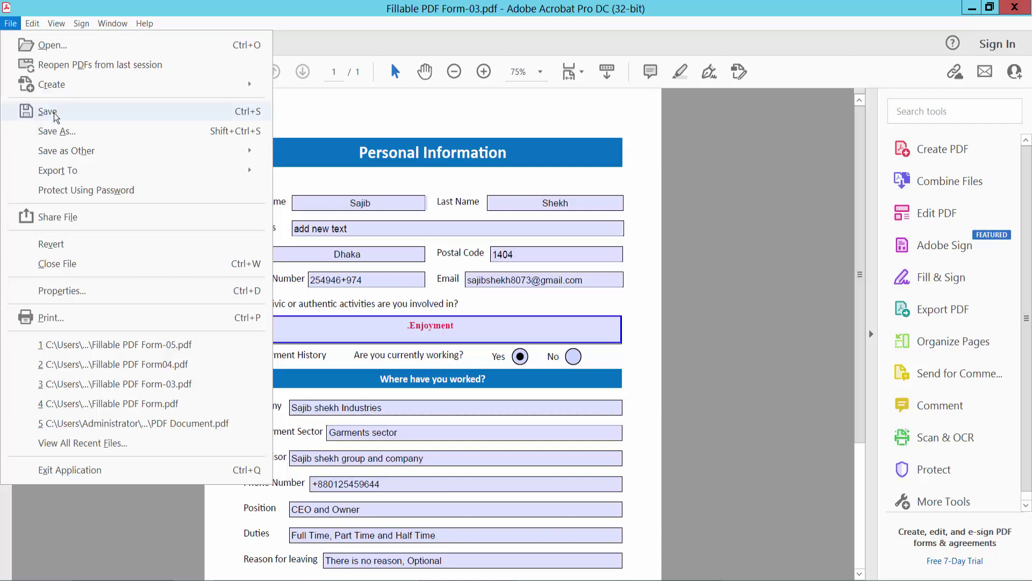
click(646, 373)
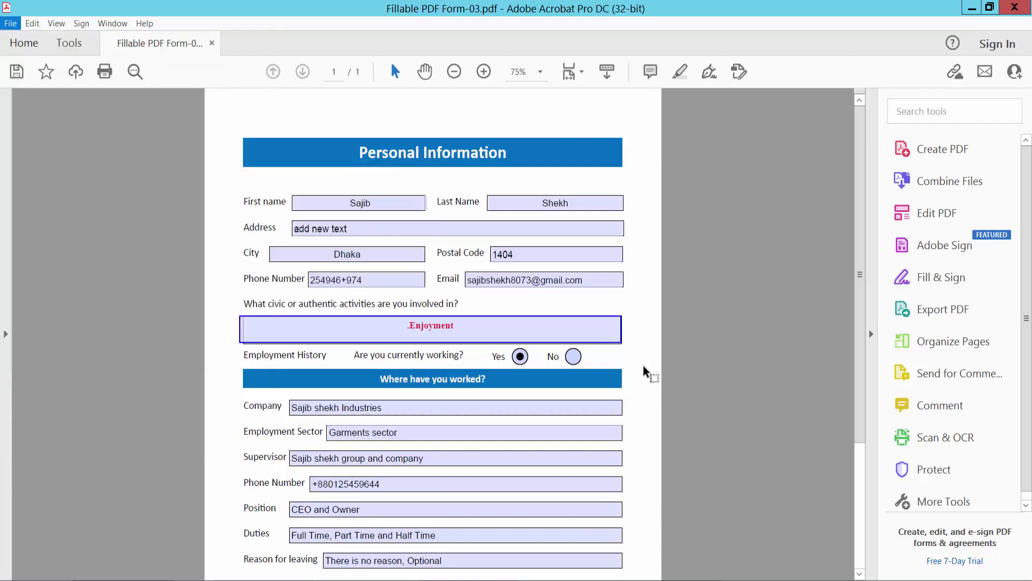